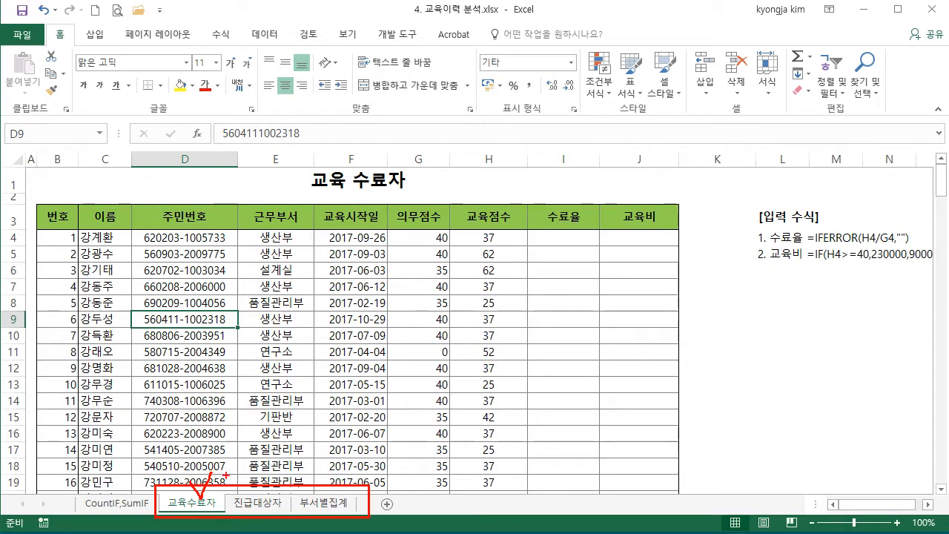
pyautogui.moveTo(259, 480)
pyautogui.mouseDown()
pyautogui.moveTo(267, 496)
pyautogui.moveTo(280, 470)
pyautogui.mouseUp()
pyautogui.press('Escape')
pyautogui.hotkey('ctrl', '2')
pyautogui.moveTo(152, 485)
pyautogui.mouseDown()
pyautogui.moveTo(208, 516)
pyautogui.moveTo(294, 514)
pyautogui.mouseUp()
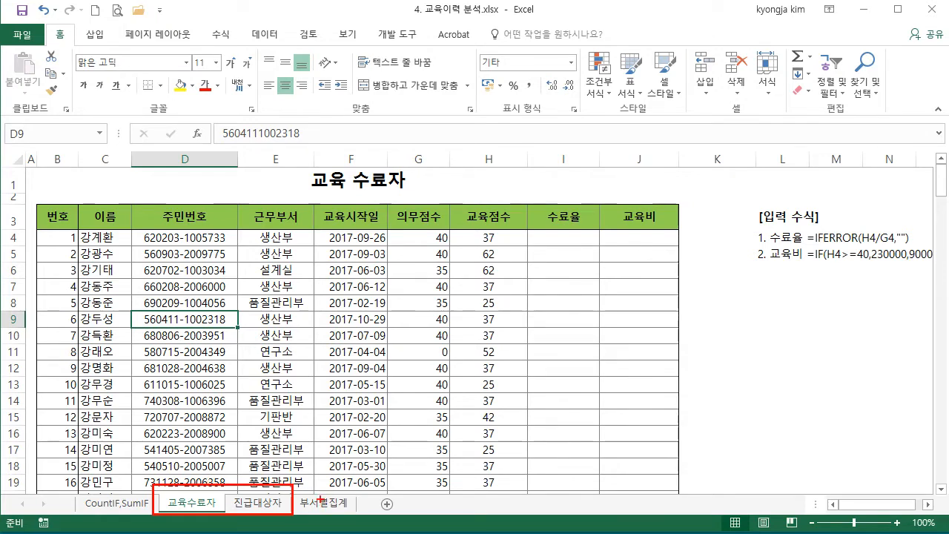
# - View the department summary table on the 부서별집계 sheet and return to the first 의무점수 cell on the 교육수료자 sheet
pyautogui.click(325, 504)
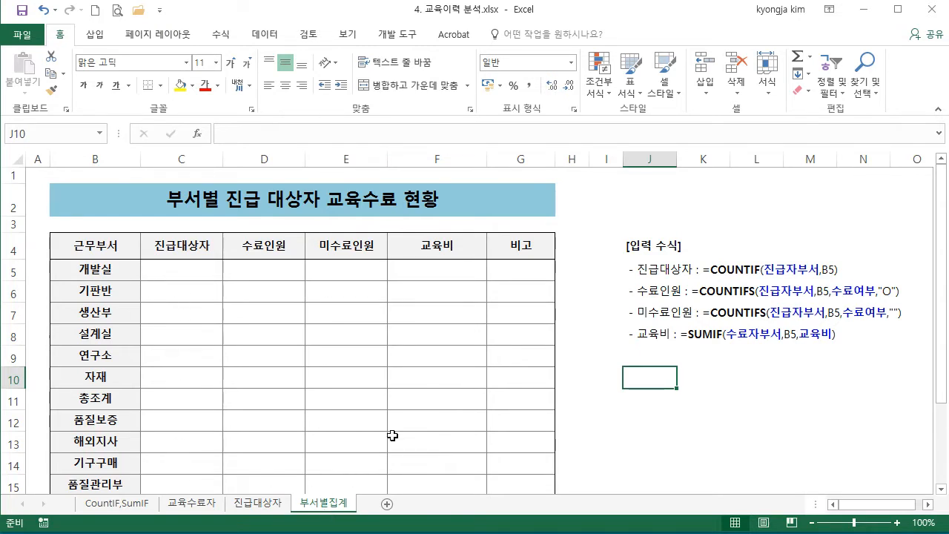
pyautogui.click(183, 512)
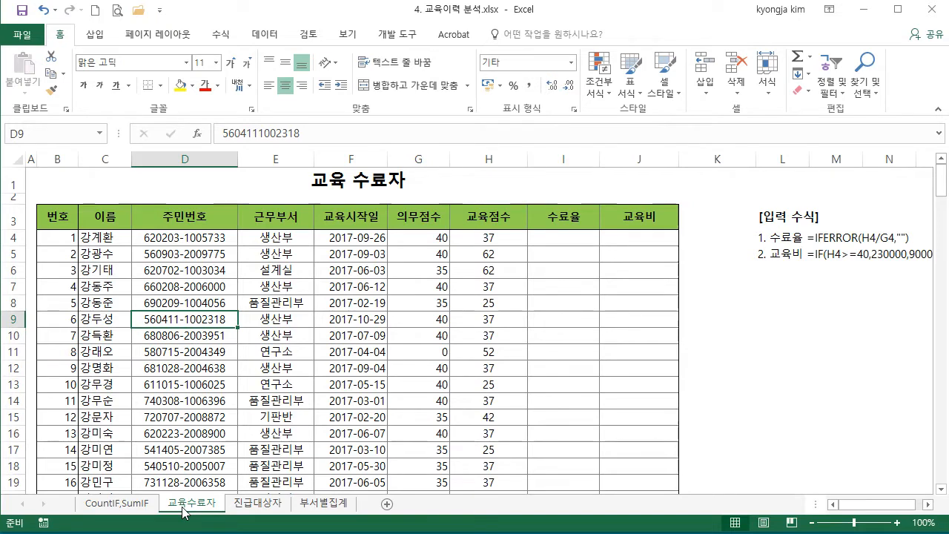
pyautogui.click(417, 238)
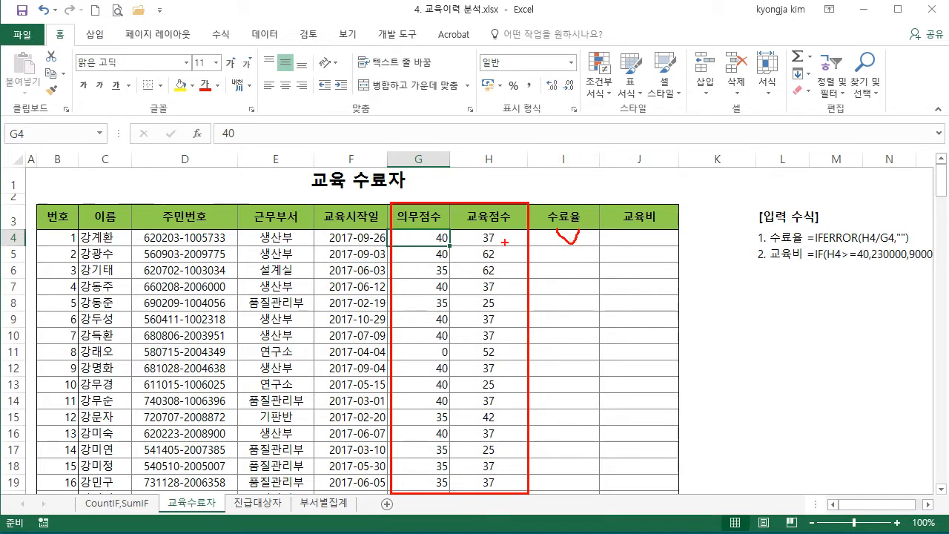
pyautogui.press('Escape')
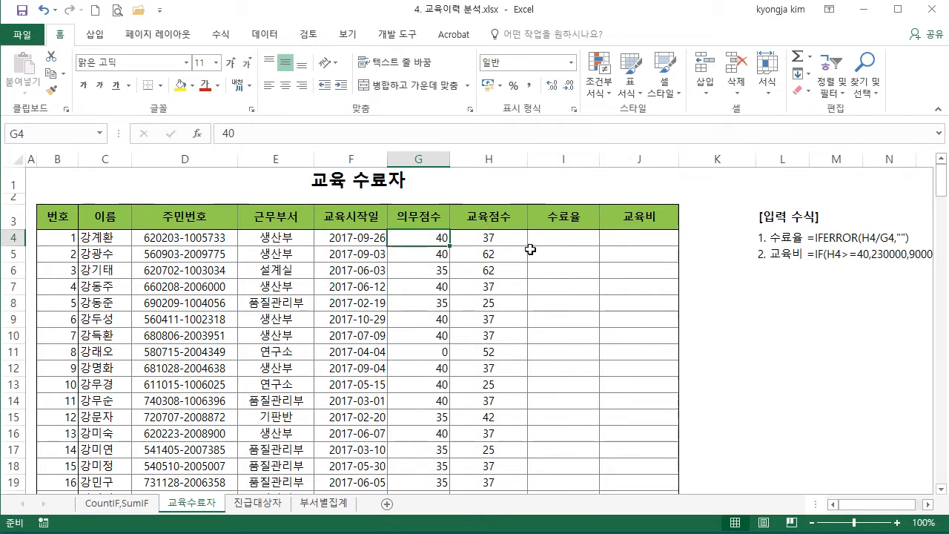
# - Enter =H4/G4 in cell I4 and fill the formula down the 수료율 column
pyautogui.click(572, 238)
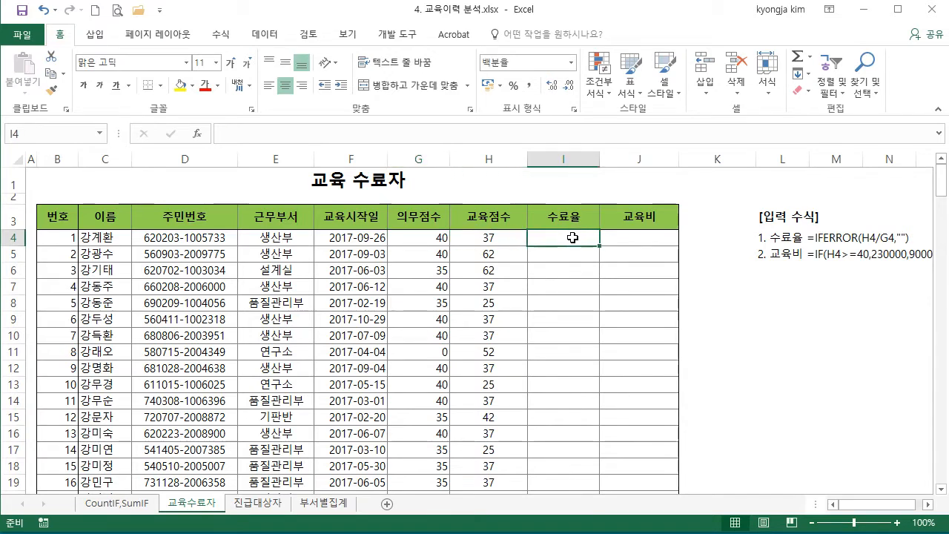
pyautogui.write('=')
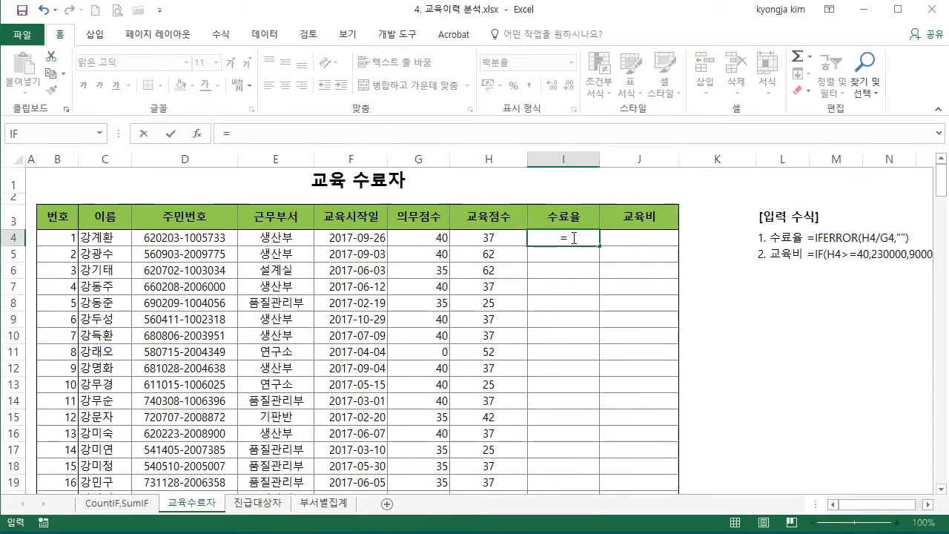
pyautogui.click(484, 236)
pyautogui.write('/')
pyautogui.click(413, 236)
pyautogui.press('Return')
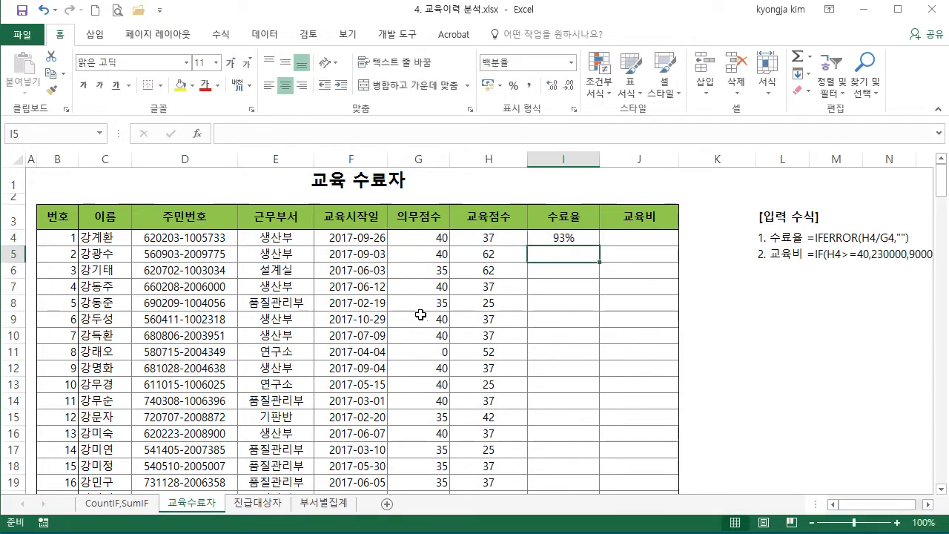
pyautogui.click(582, 236)
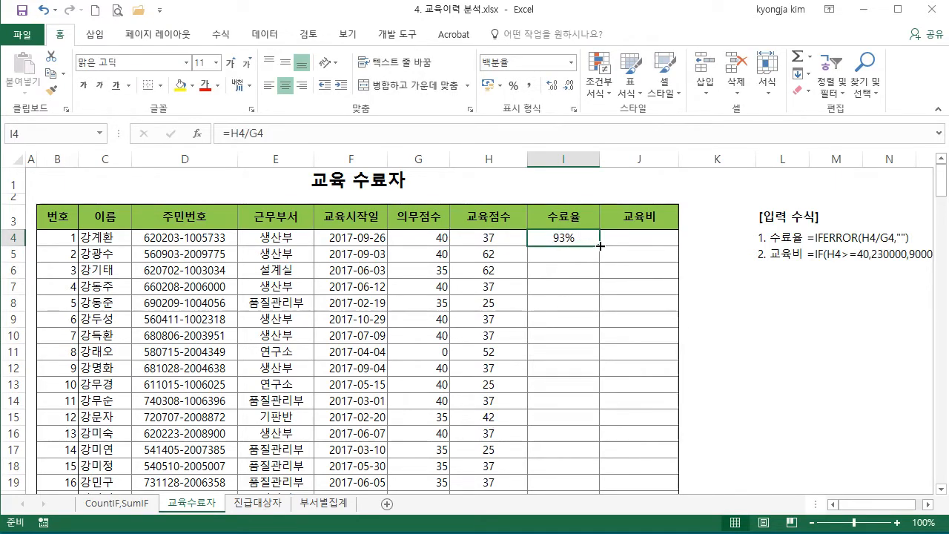
pyautogui.doubleClick(599, 246)
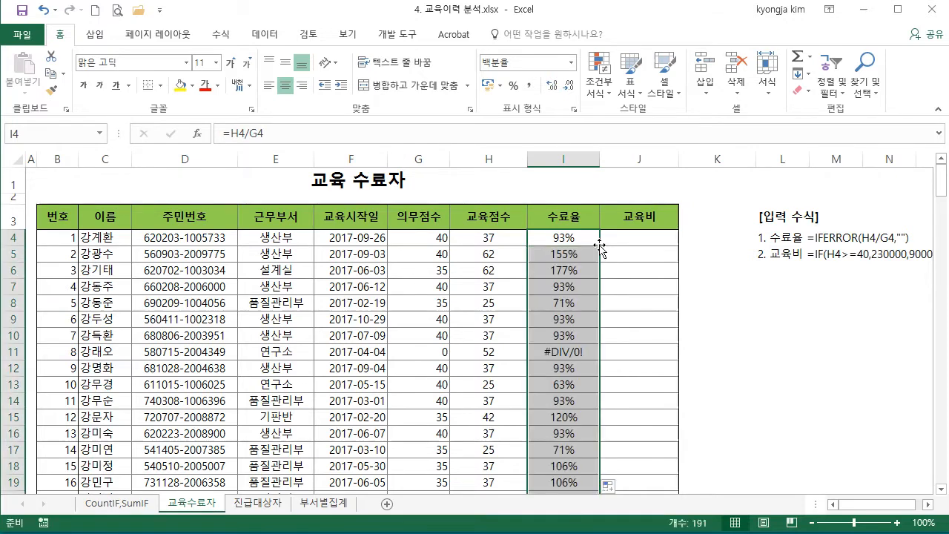
# - Examine the division errors in the 수료율 column and the 의무점수 values in G31:G32 that they refer to
pyautogui.click(574, 353)
pyautogui.scroll(-5, 574, 353)
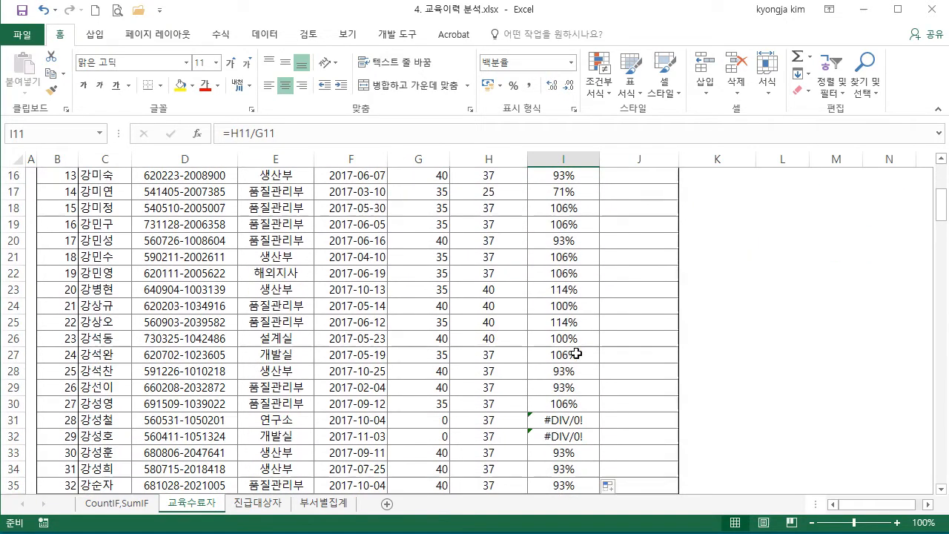
pyautogui.scroll(-1, 576, 354)
pyautogui.click(571, 370)
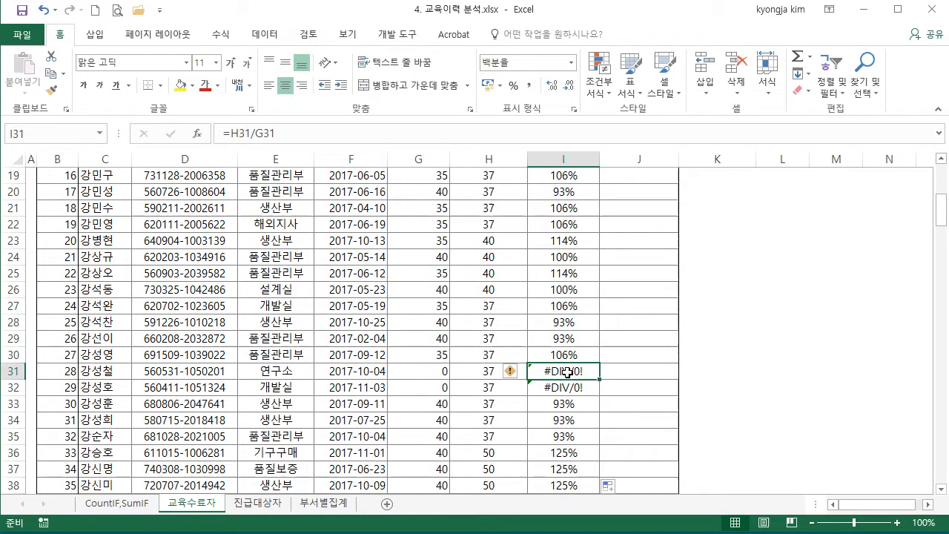
pyautogui.moveTo(512, 373)
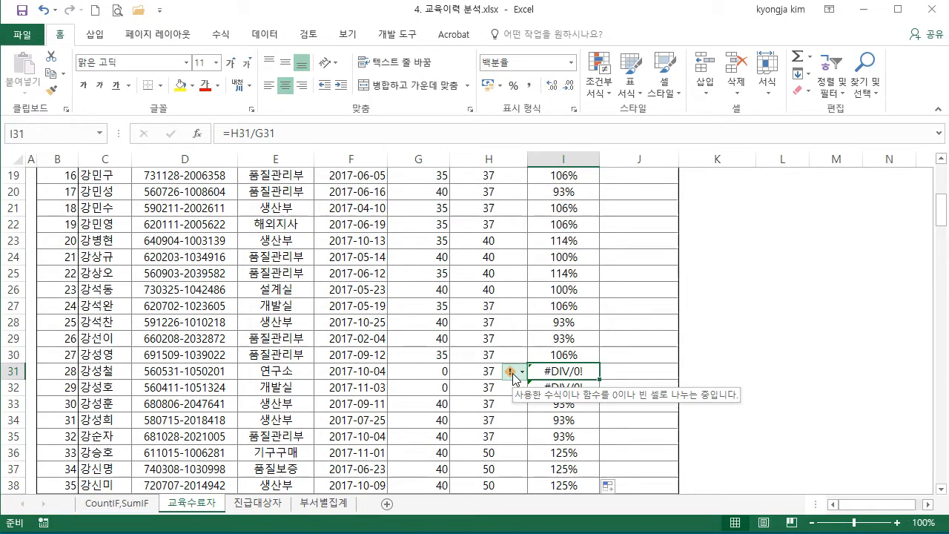
pyautogui.moveTo(417, 371); pyautogui.dragTo(428, 383)
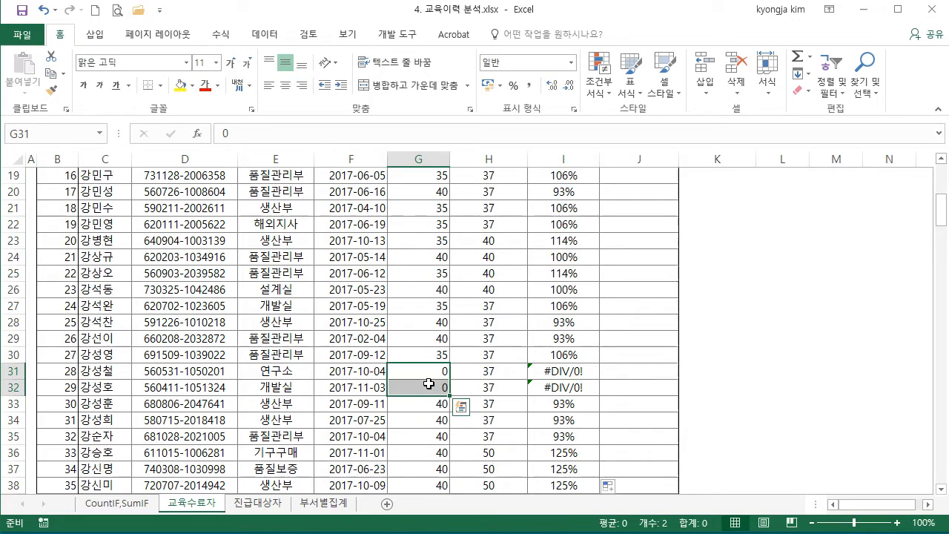
pyautogui.scroll(5, 429, 384)
pyautogui.scroll(1, 429, 383)
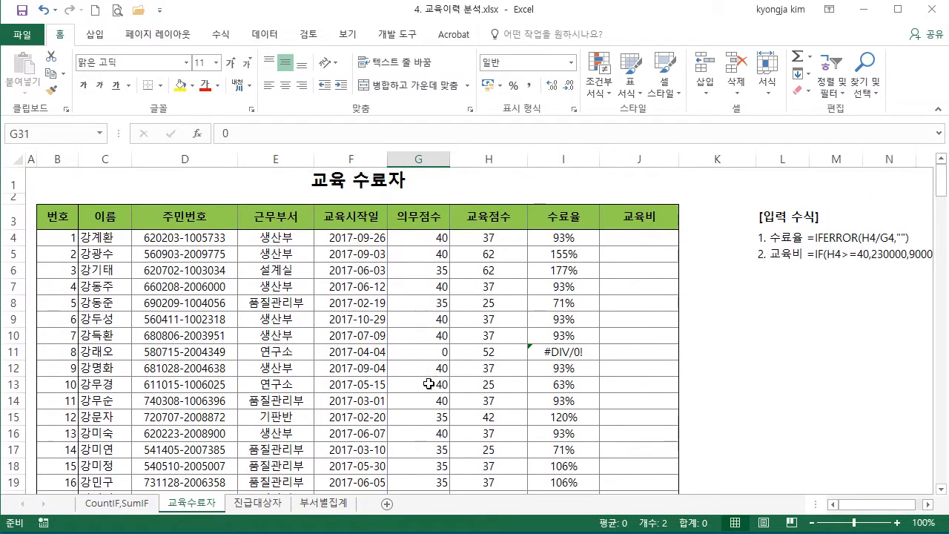
# - Undo the 수료율 column fill and the division formula entered in I4
pyautogui.click(584, 353)
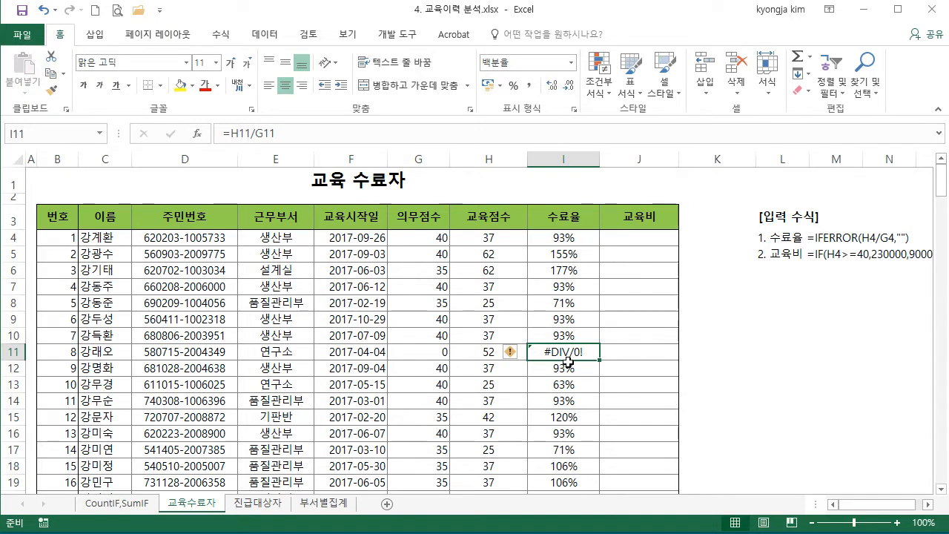
pyautogui.hotkey('ctrl', 'z')
pyautogui.hotkey('ctrl', 'z')
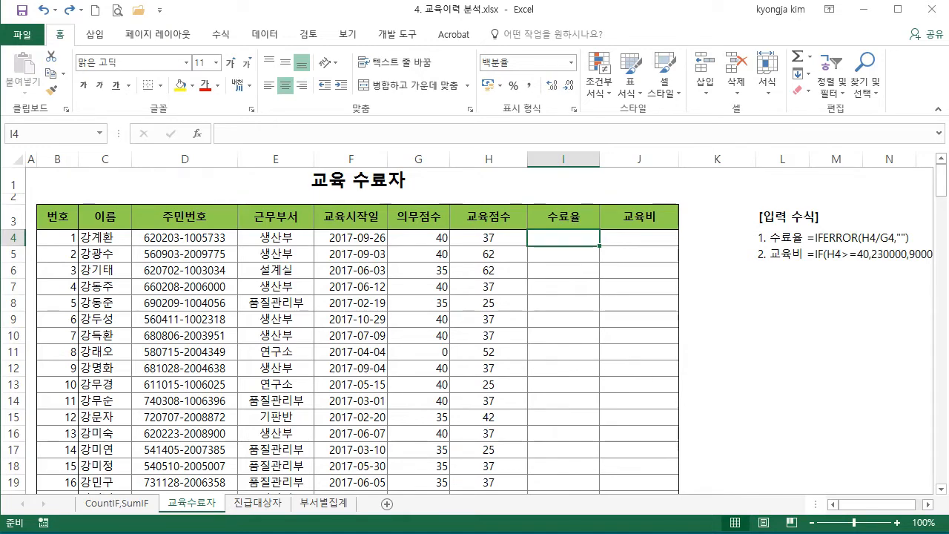
# - Switch to PowerPoint to review the IFERROR function's arguments on the slide, and return to Excel
pyautogui.hotkey('alt', 'Tab')
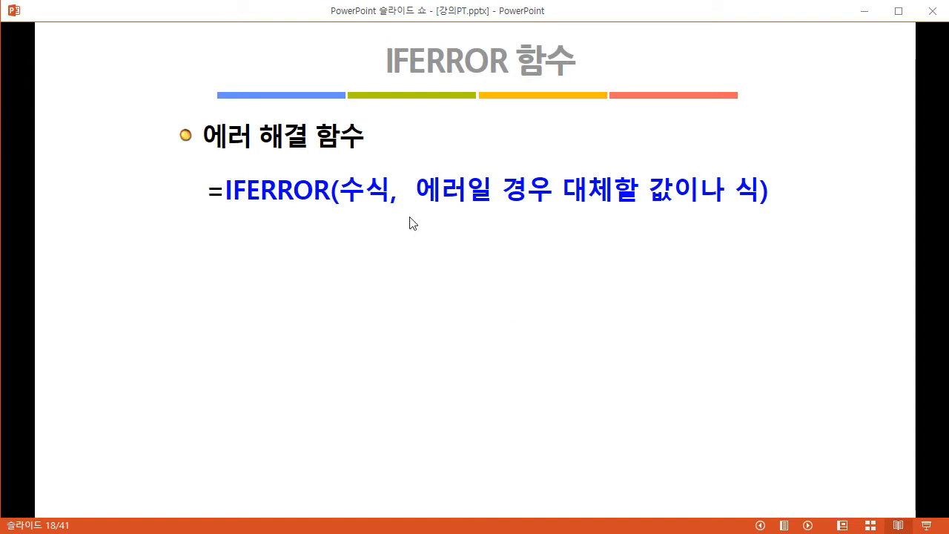
pyautogui.click(551, 231)
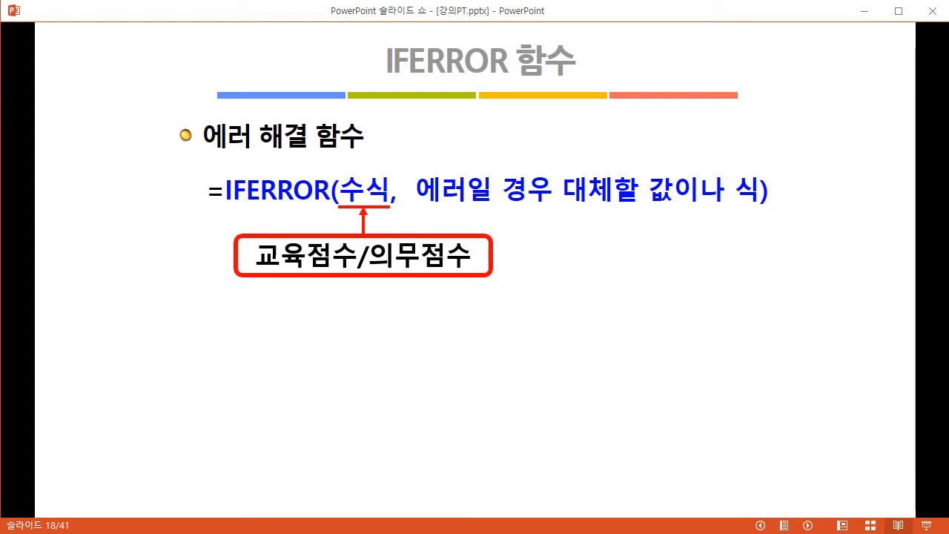
pyautogui.press('Right')
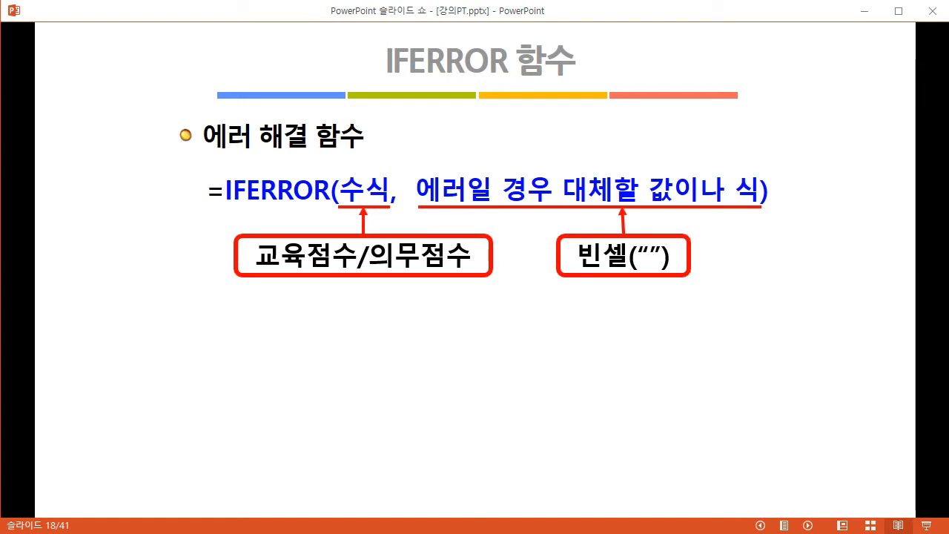
pyautogui.hotkey('alt', 'Tab')
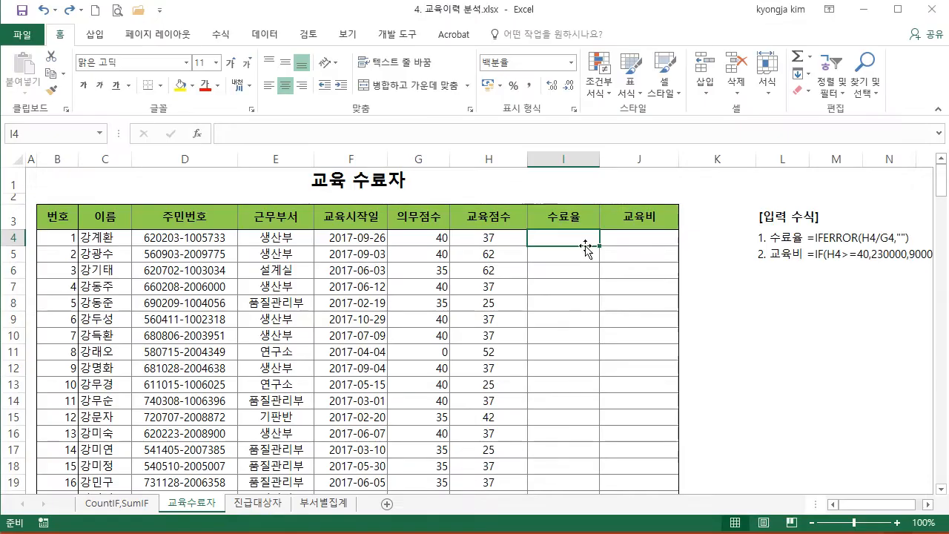
# - Enter =IFERROR(H4/G4,"") in cell I4 and fill the formula down the 수료율 column
pyautogui.write('=')
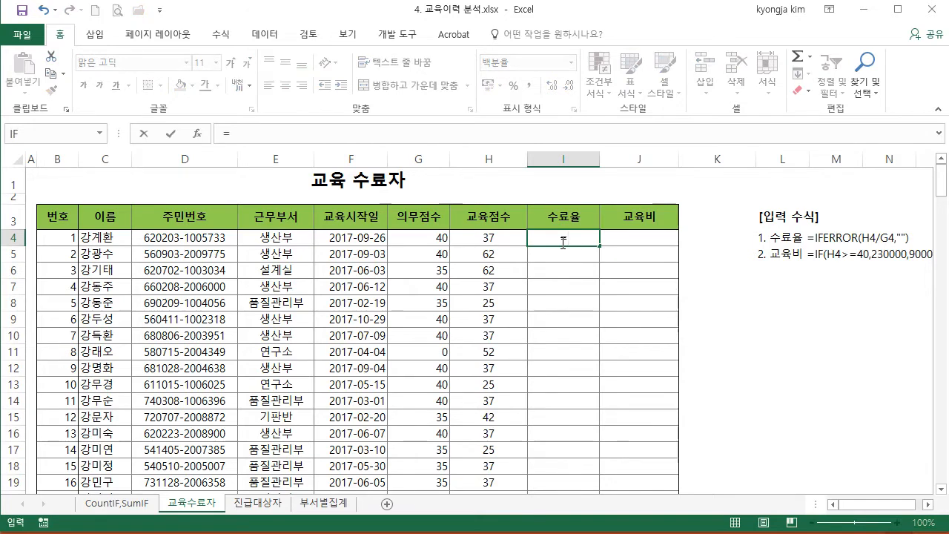
pyautogui.write('IF')
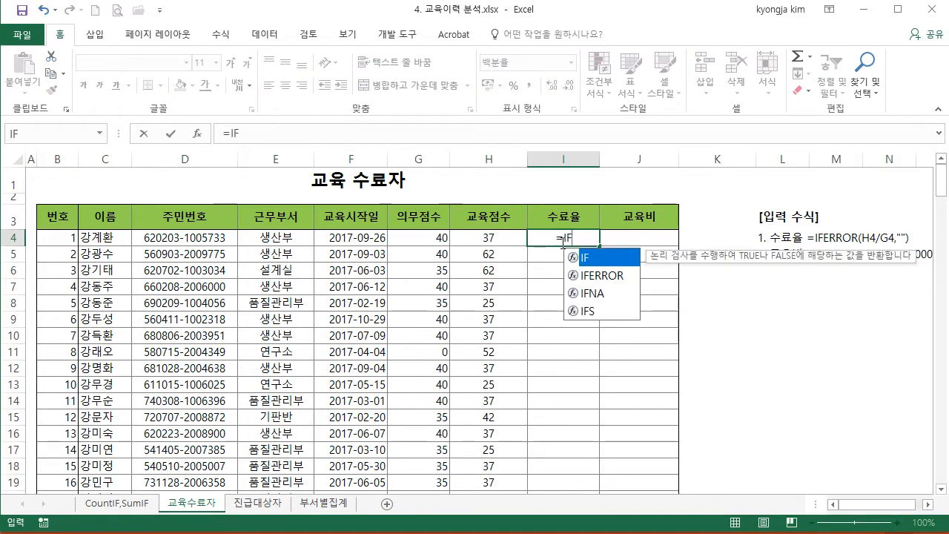
pyautogui.click(614, 280)
pyautogui.doubleClick(614, 276)
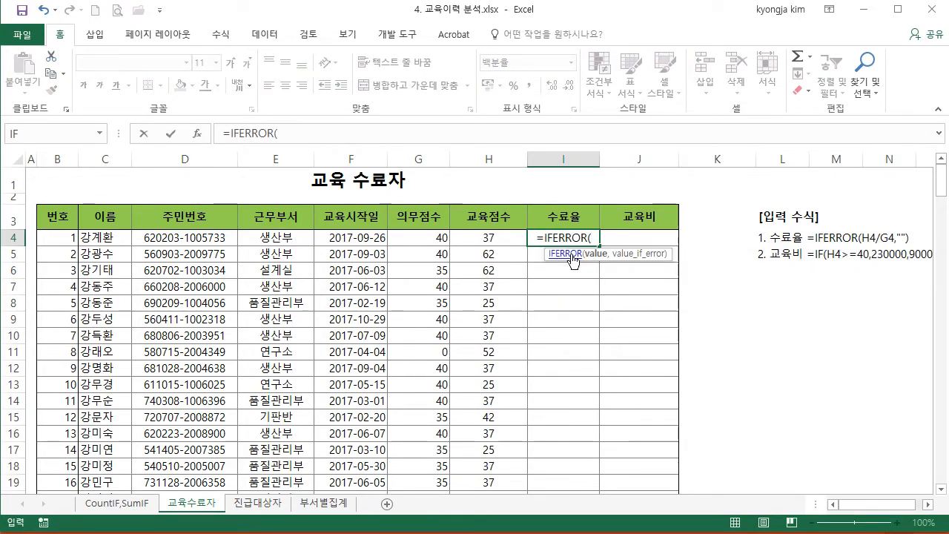
pyautogui.click(484, 233)
pyautogui.write('/')
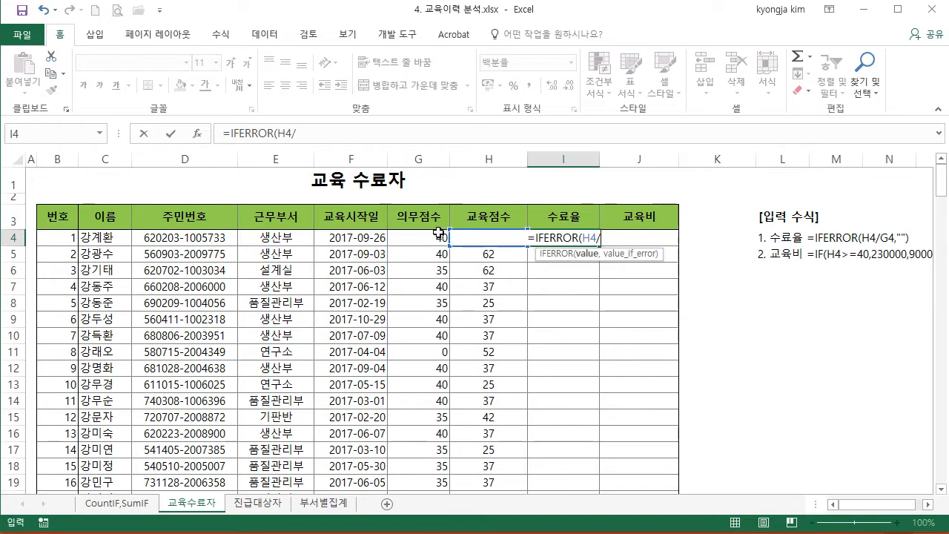
pyautogui.click(432, 233)
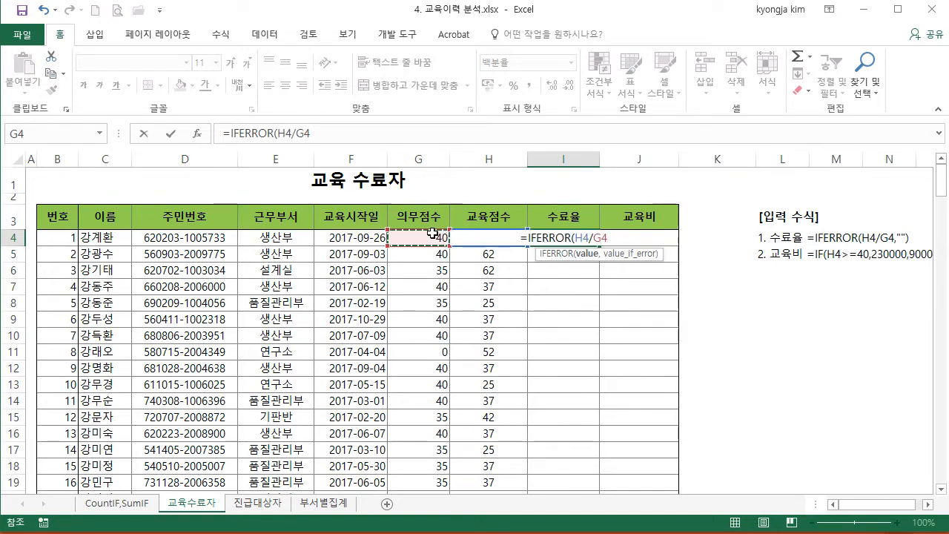
pyautogui.write(',"")')
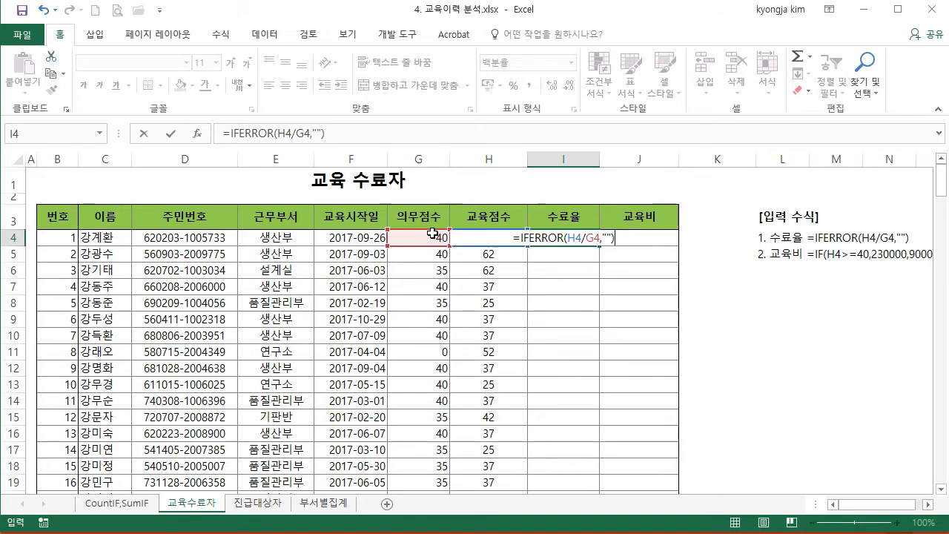
pyautogui.press('Return')
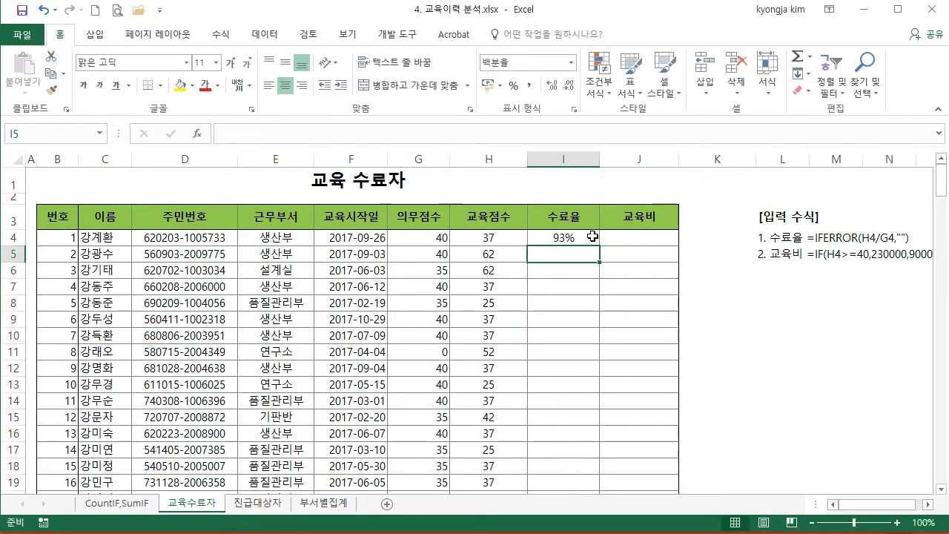
pyautogui.click(594, 241)
pyautogui.doubleClick(599, 247)
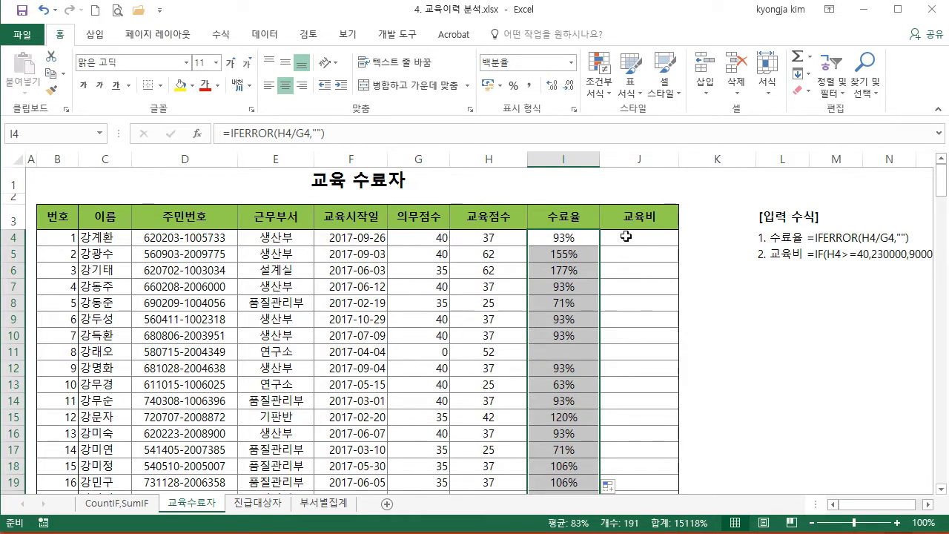
# - Select J4, the first cell of the 교육비 column
pyautogui.click(626, 236)
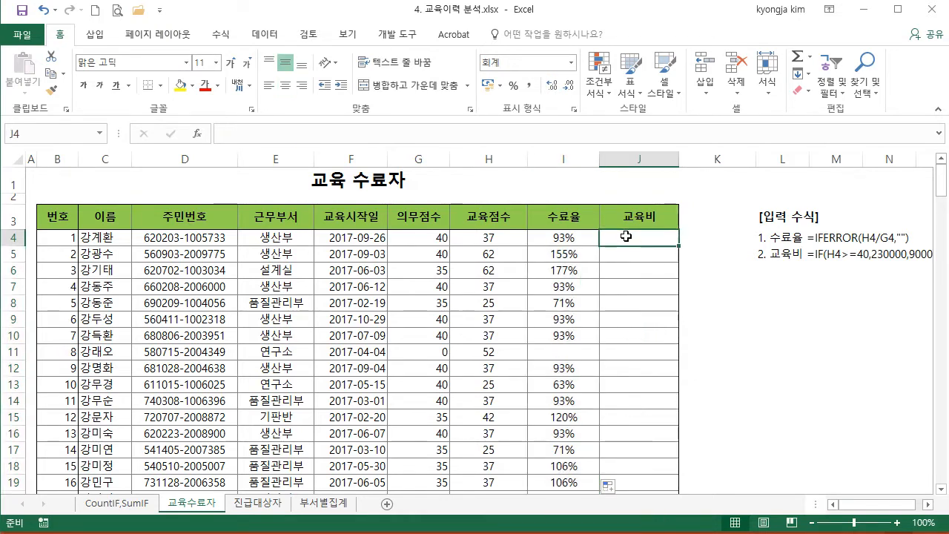